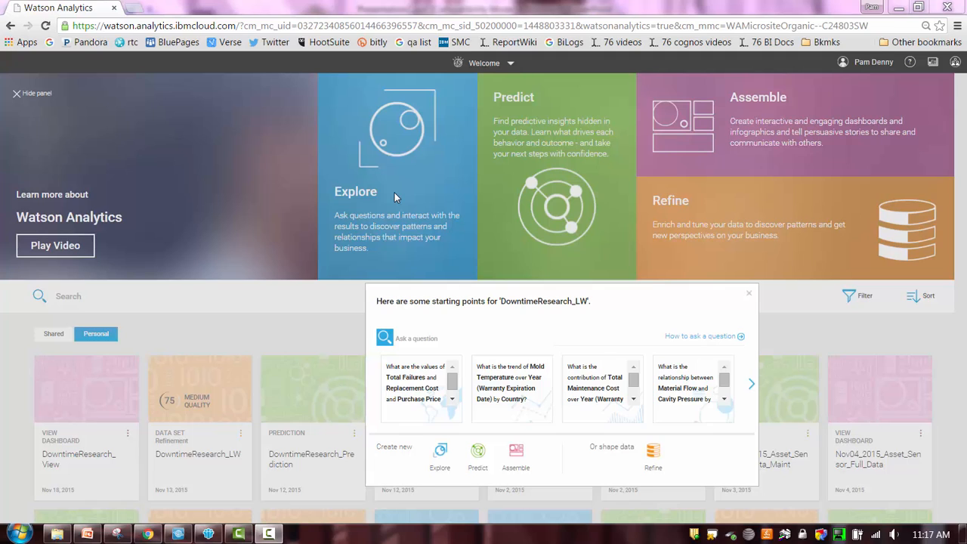
# Create an exploration of DowntimeResearch_LW from the starting point on the contribution of Total Maintenance Cost over Year (Warranty Expiration Date) by Country.
pyautogui.click(439, 454)
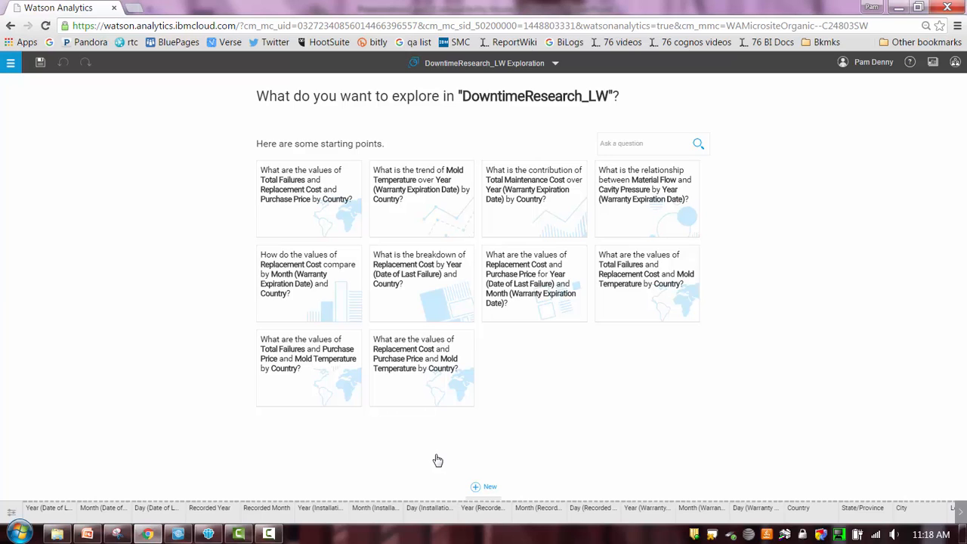
pyautogui.click(534, 214)
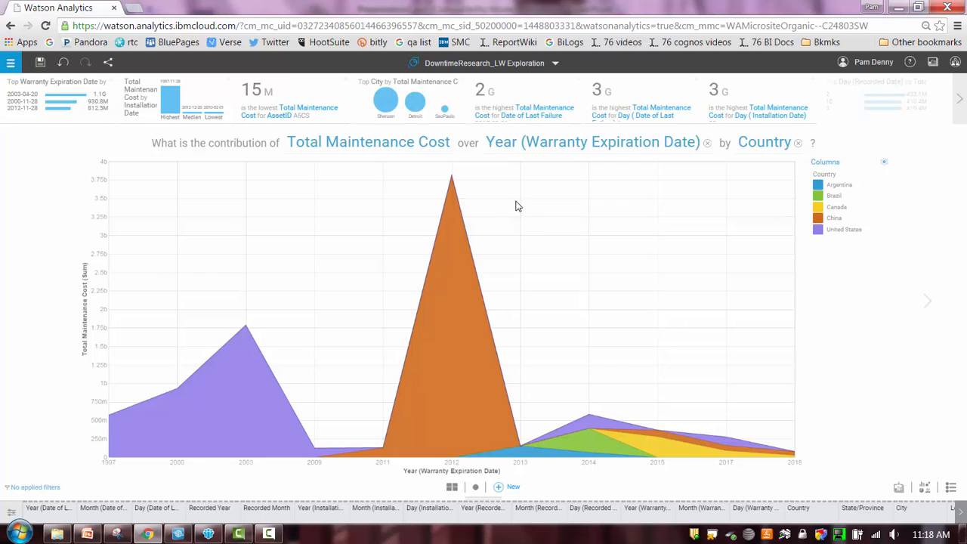
pyautogui.moveTo(456, 207)
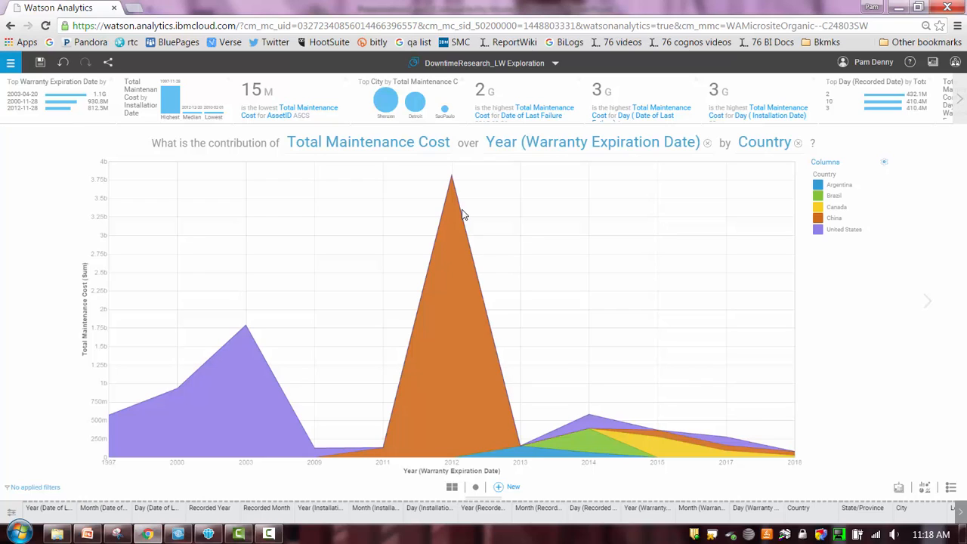
# Regroup the Total Maintenance Cost chart by State/Province and inspect the 2012 peak.
pyautogui.click(765, 143)
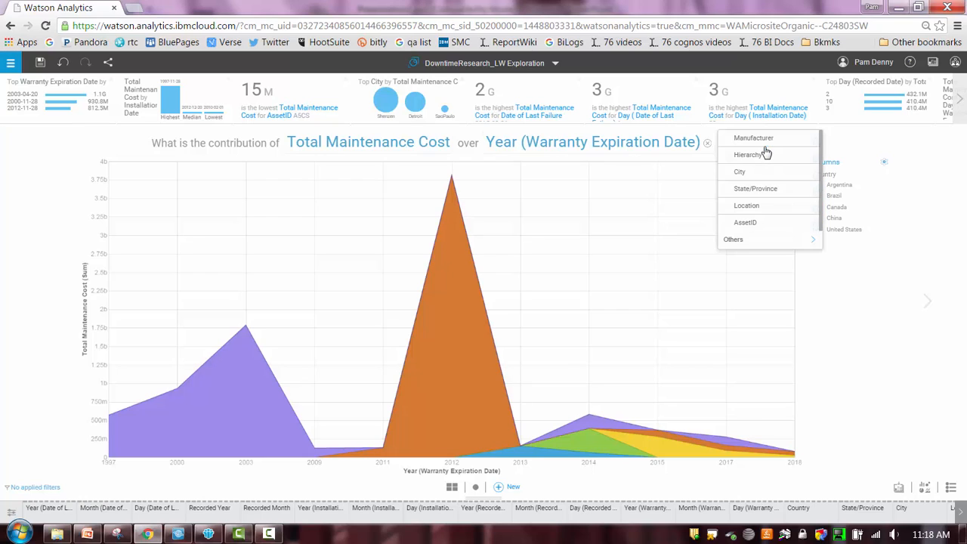
pyautogui.click(752, 189)
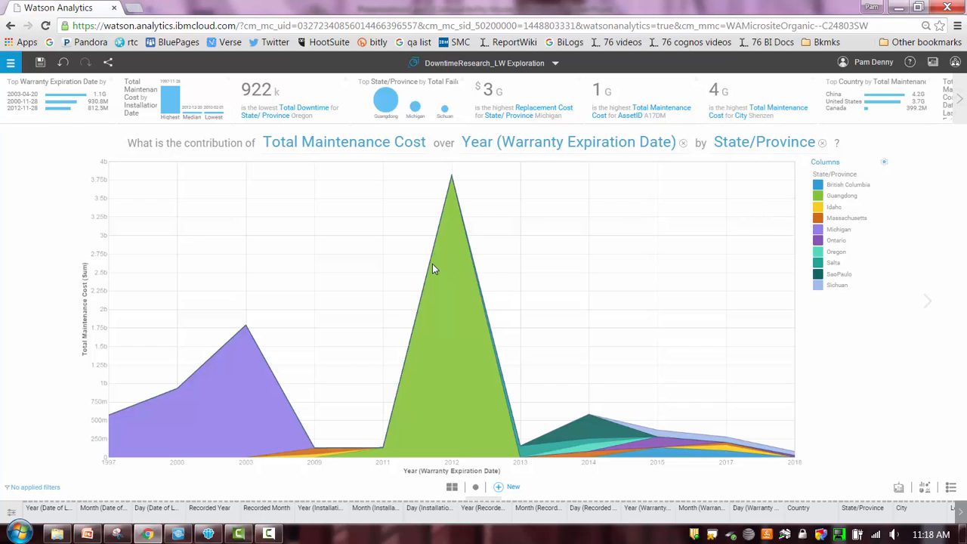
pyautogui.moveTo(433, 268)
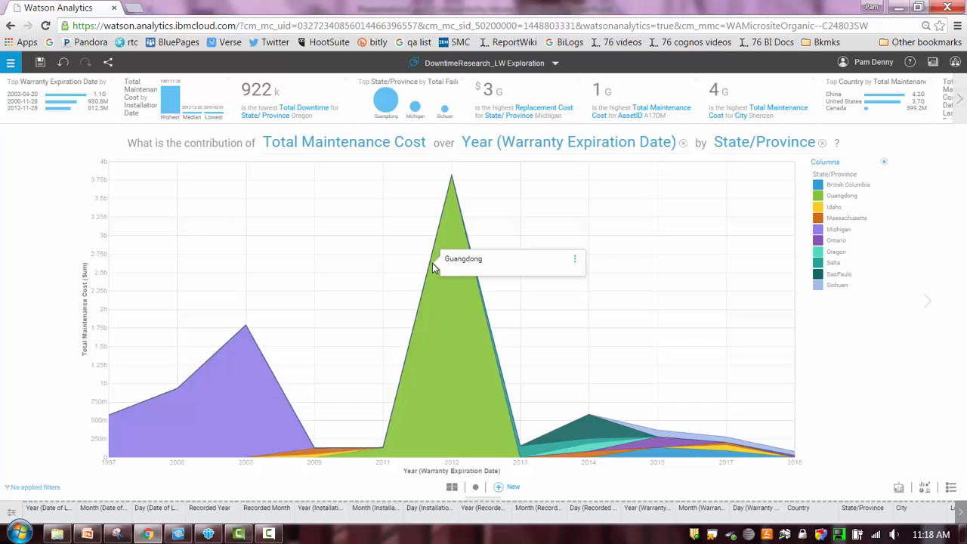
# Add another exploration by asking "downtime country" and open the suggested question on the values of Total Downtime by Country.
pyautogui.click(930, 312)
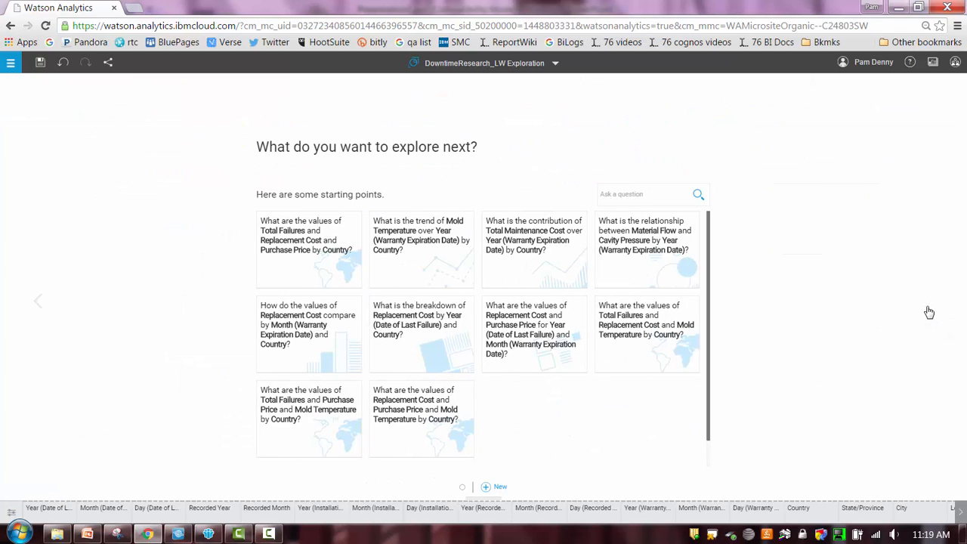
pyautogui.click(648, 193)
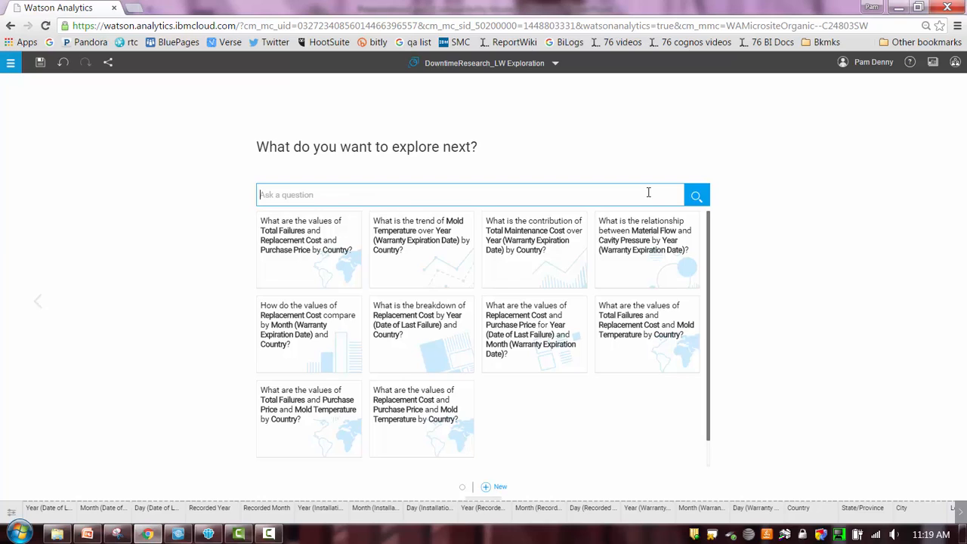
pyautogui.write('downtime cou')
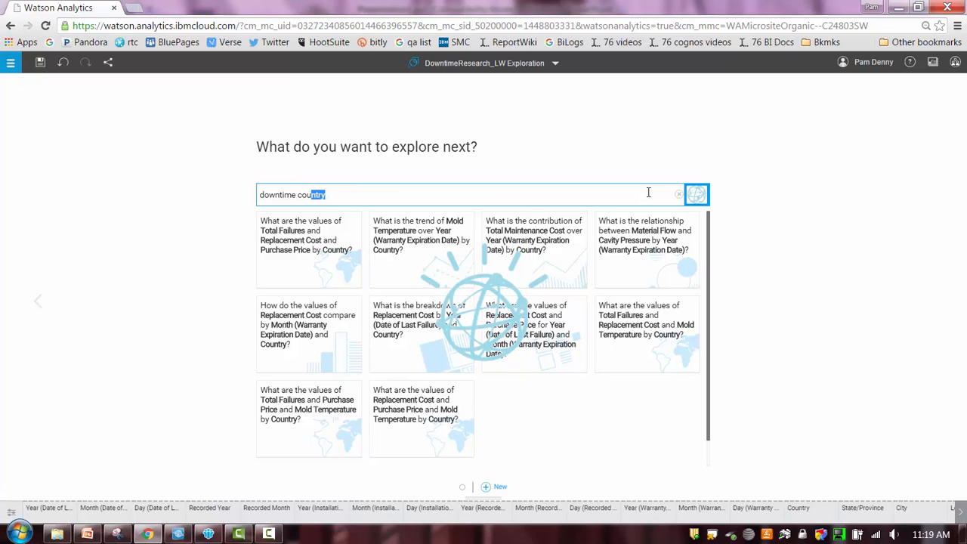
pyautogui.write('ntry')
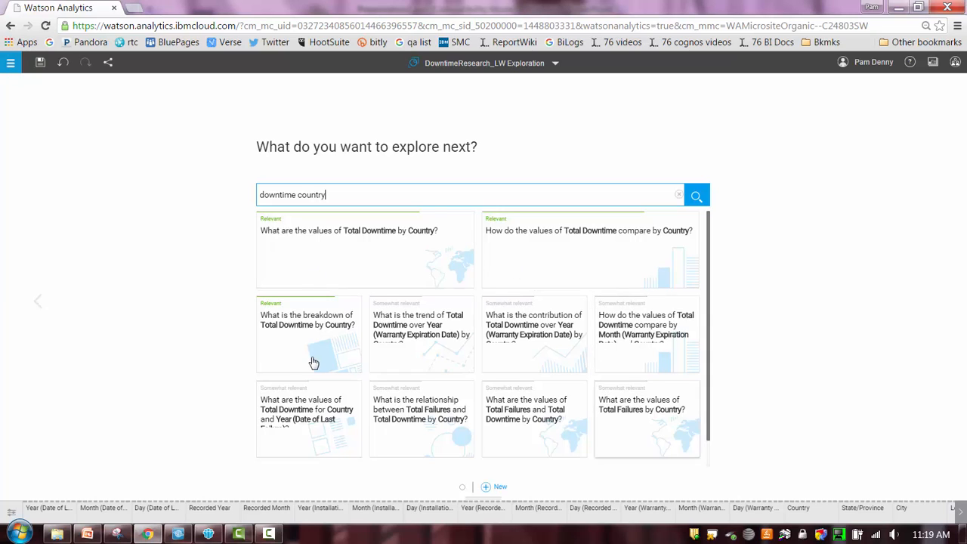
pyautogui.click(330, 234)
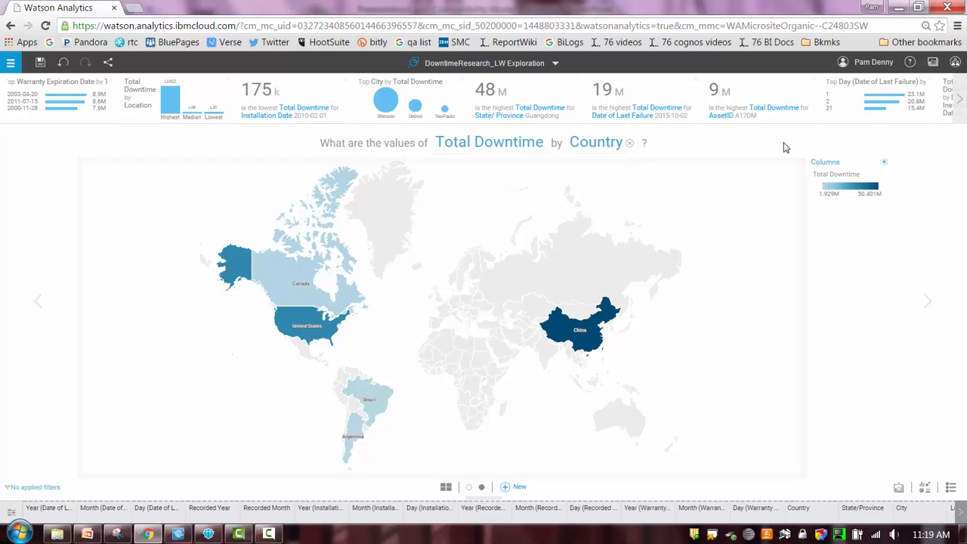
# Drill the Total Downtime visualization down to State/Province and on to City.
pyautogui.click(619, 148)
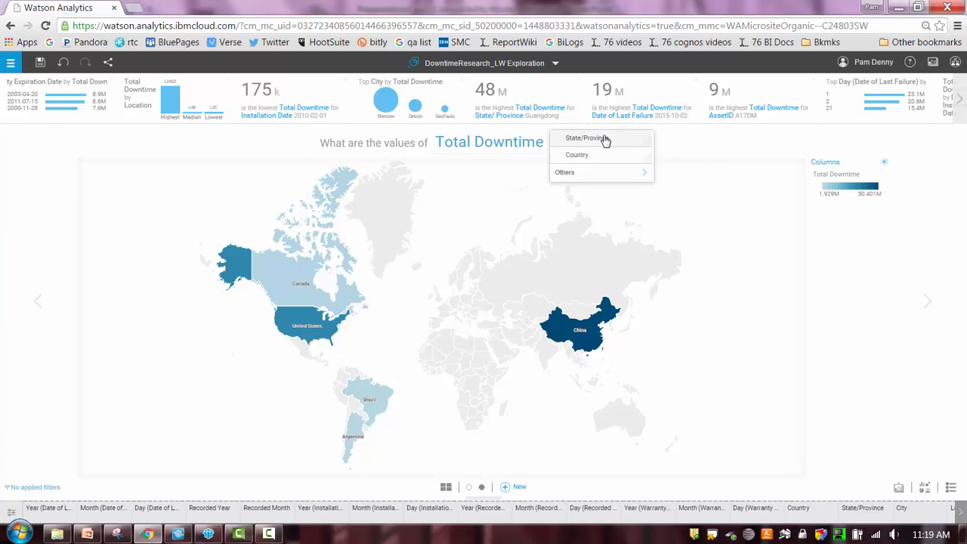
pyautogui.click(604, 141)
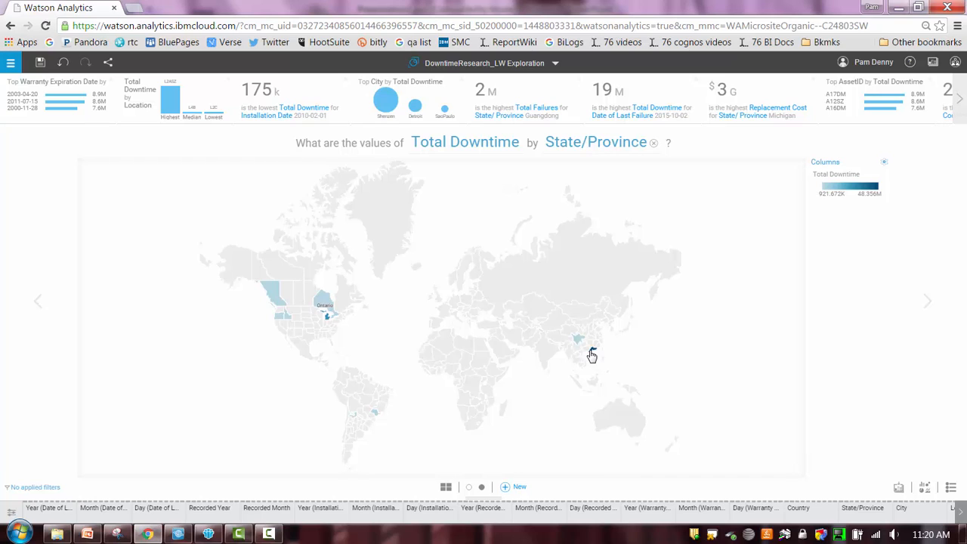
pyautogui.moveTo(592, 356)
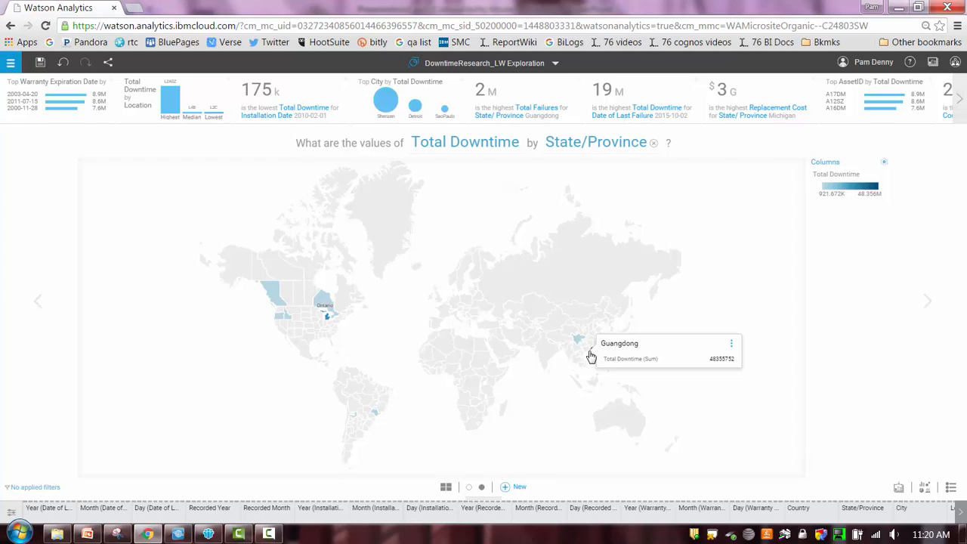
pyautogui.click(621, 143)
pyautogui.click(583, 176)
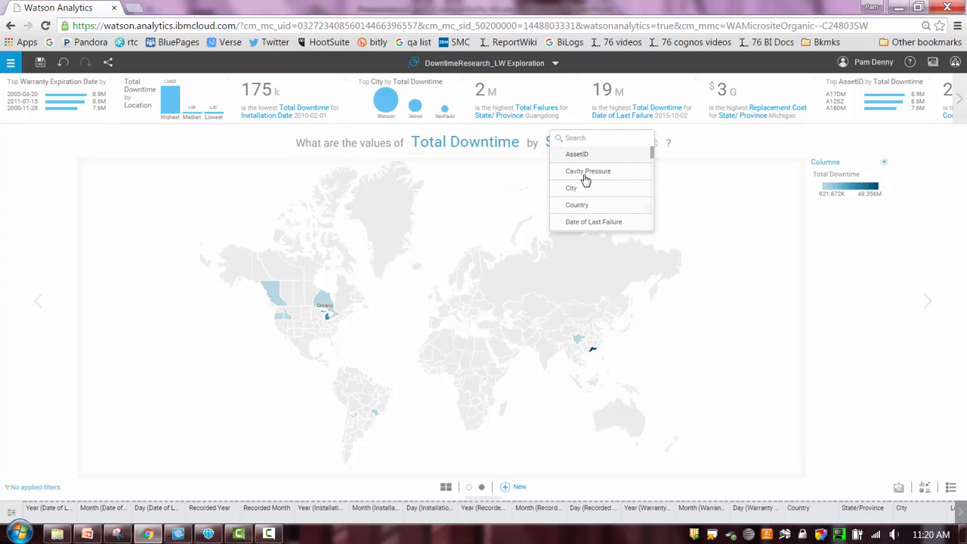
pyautogui.click(575, 189)
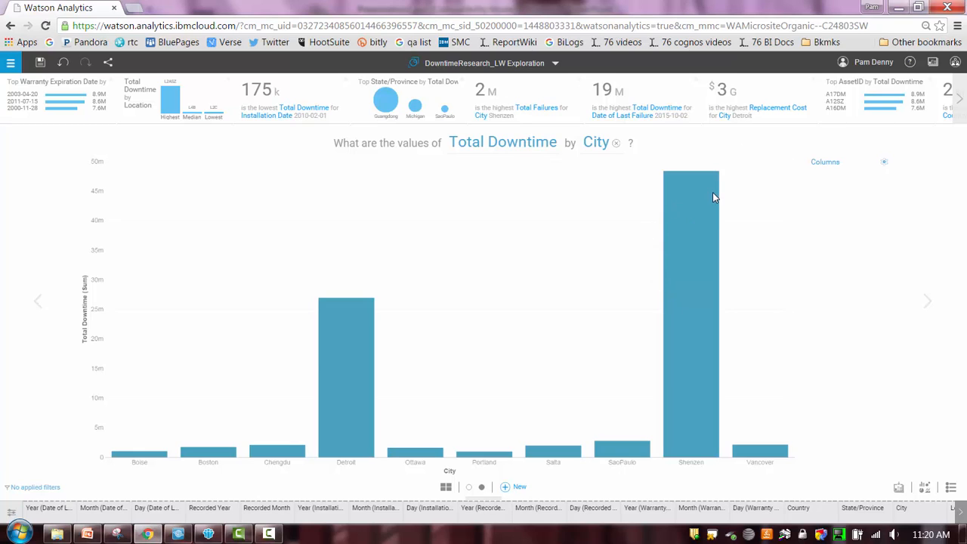
# Change the Total Downtime by City visualization to the recommended tree map.
pyautogui.click(924, 489)
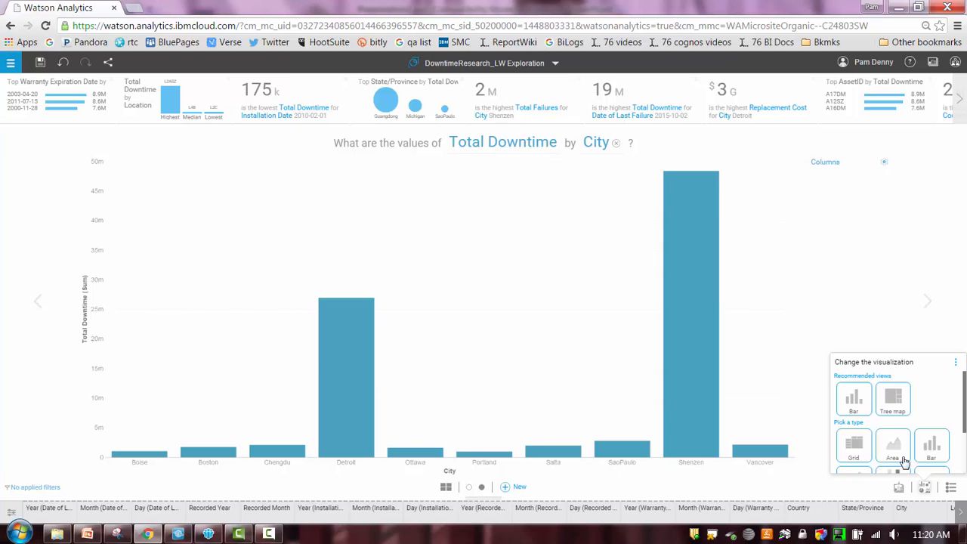
pyautogui.click(897, 402)
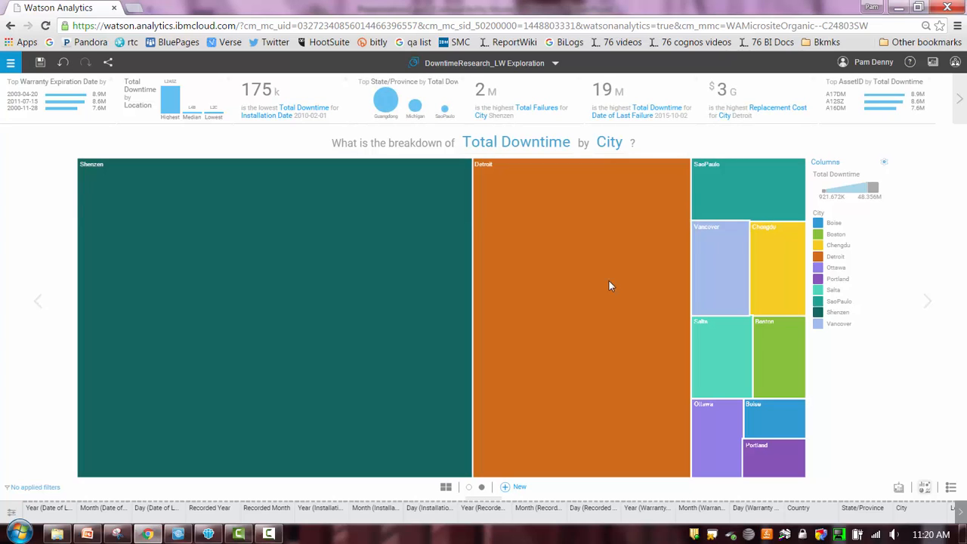
pyautogui.moveTo(191, 219)
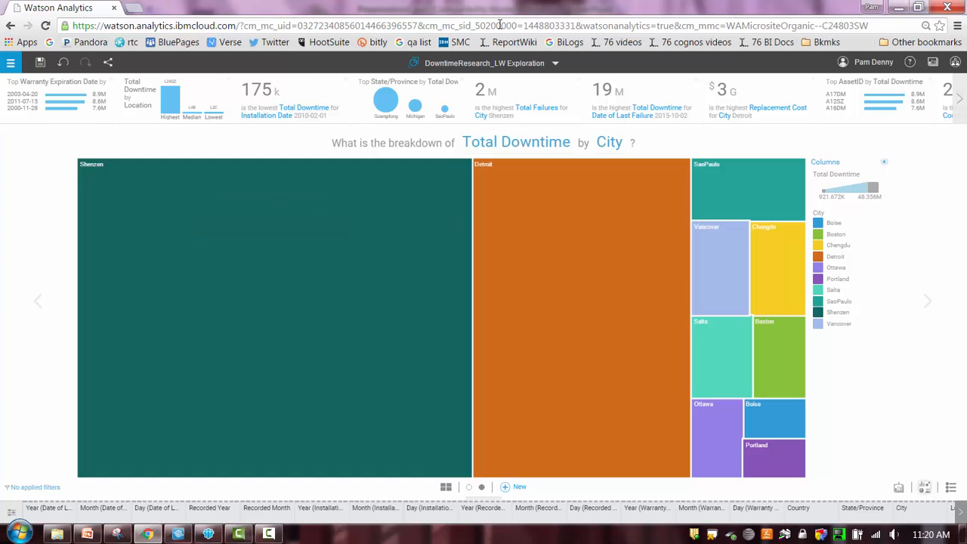
# Return to the Welcome page and open the DowntimeResearch_Prediction prediction.
pyautogui.click(558, 64)
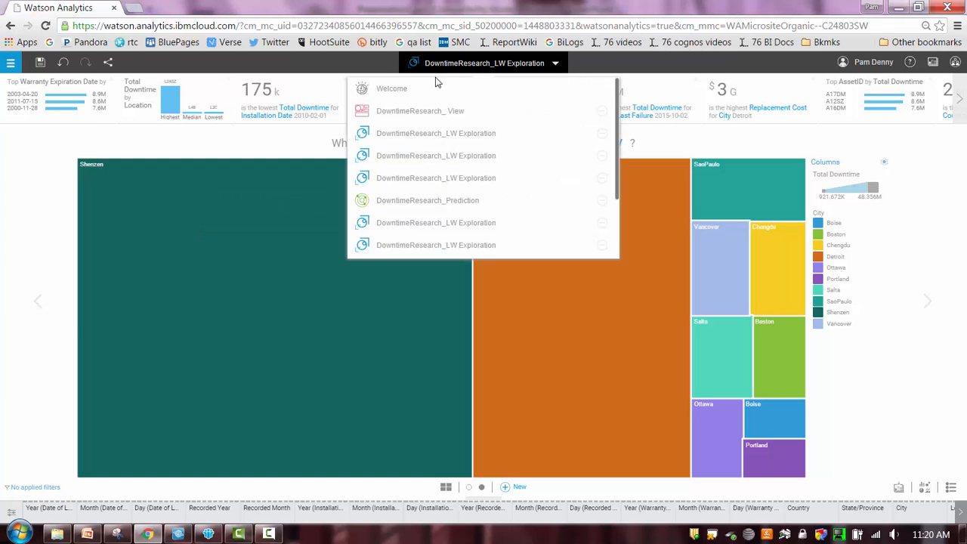
pyautogui.click(395, 91)
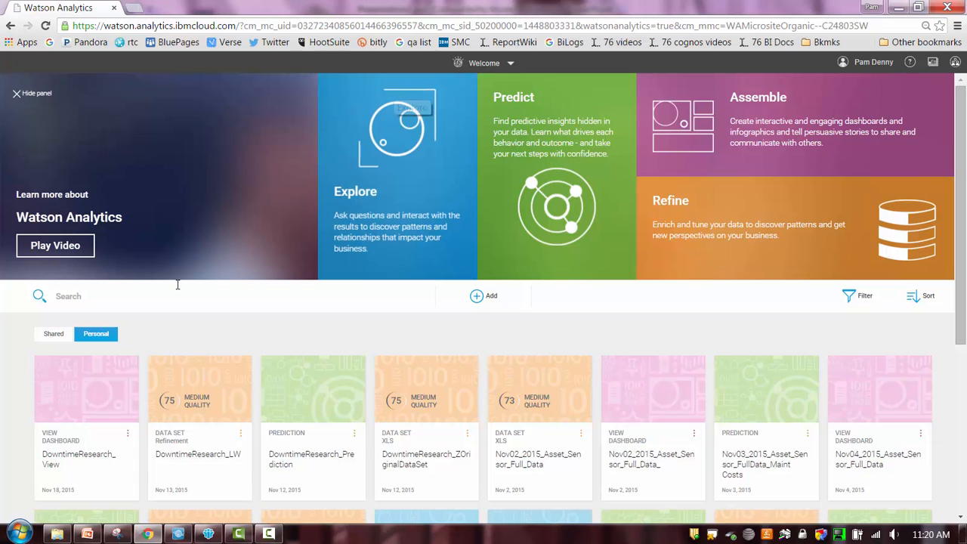
pyautogui.click(288, 401)
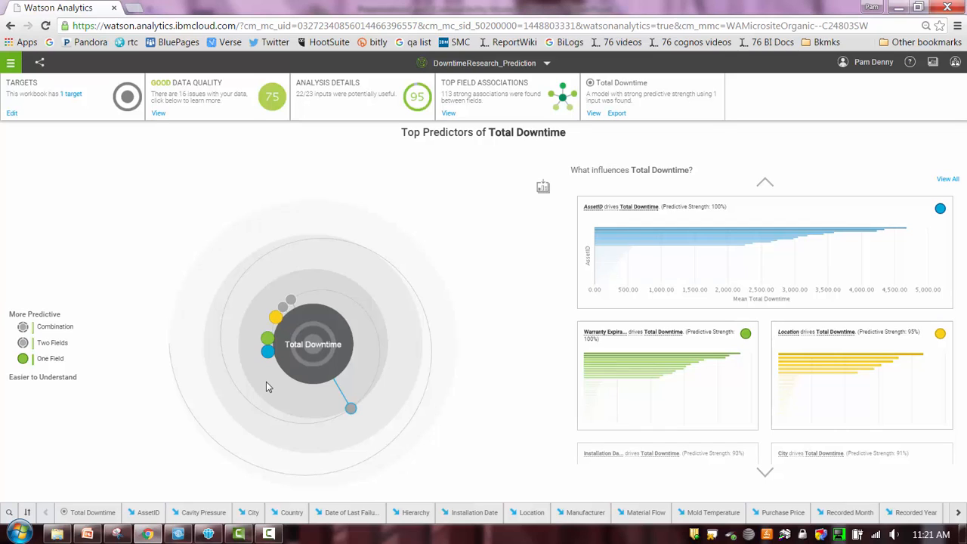
# Examine the predictors and full list of influences on Total Downtime, including the detailed Material Flow insight.
pyautogui.moveTo(270, 360)
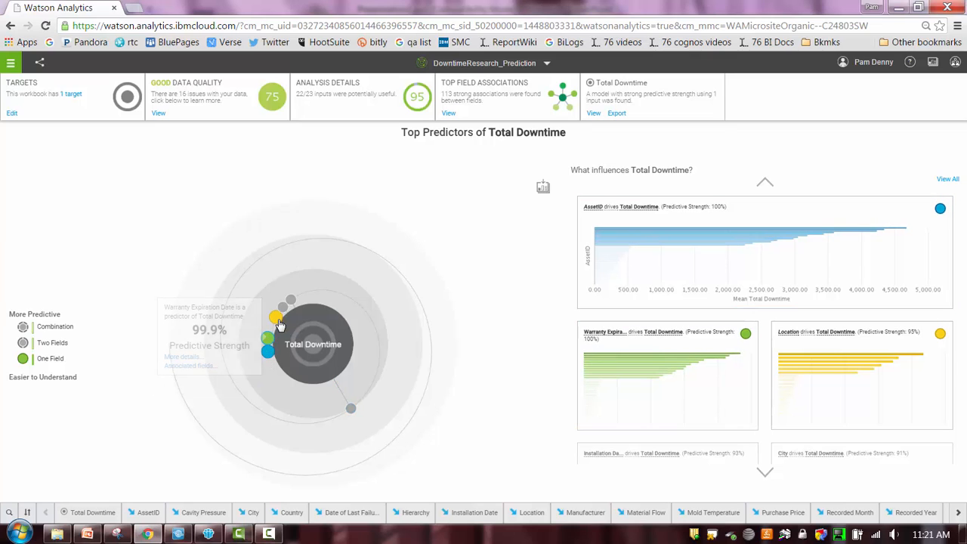
pyautogui.moveTo(280, 325)
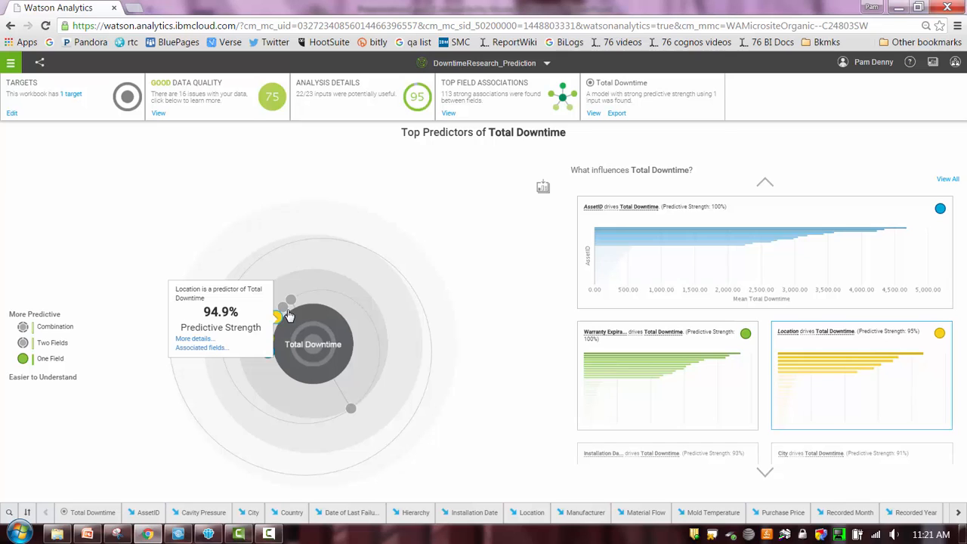
pyautogui.click(954, 181)
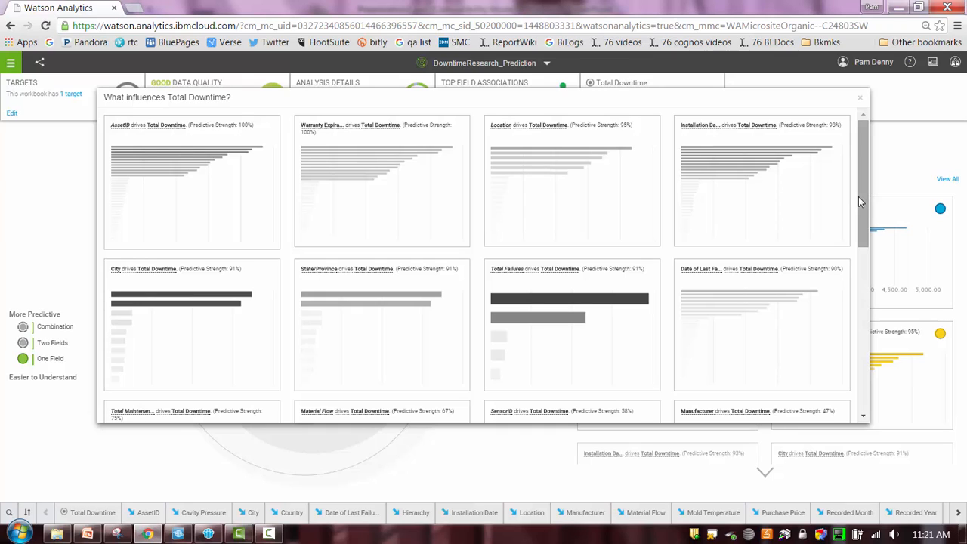
pyautogui.moveTo(863, 196); pyautogui.dragTo(856, 265)
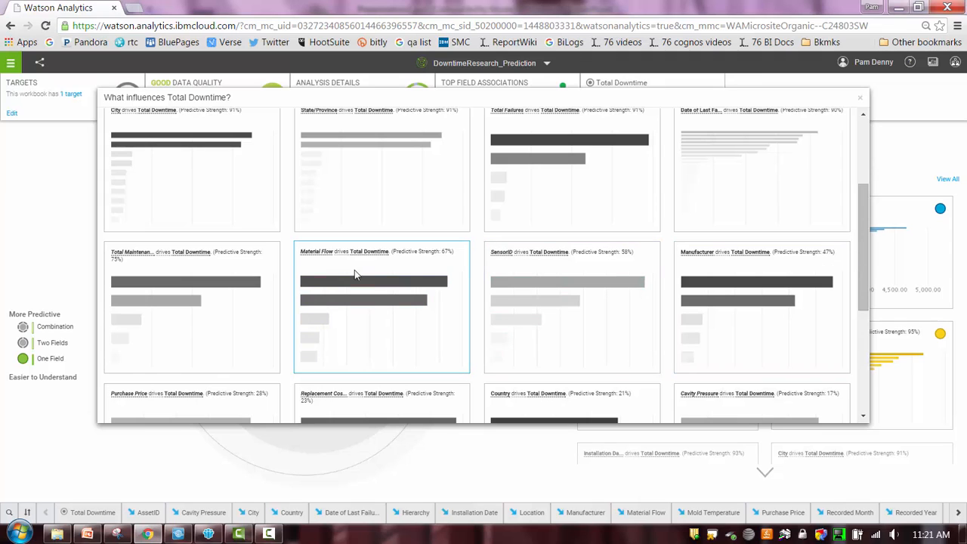
pyautogui.click(323, 259)
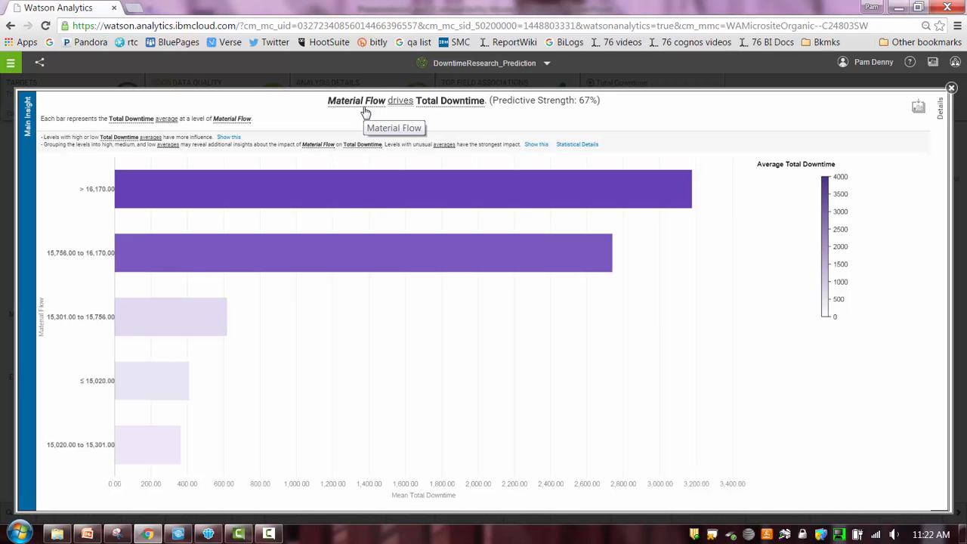
pyautogui.click(951, 89)
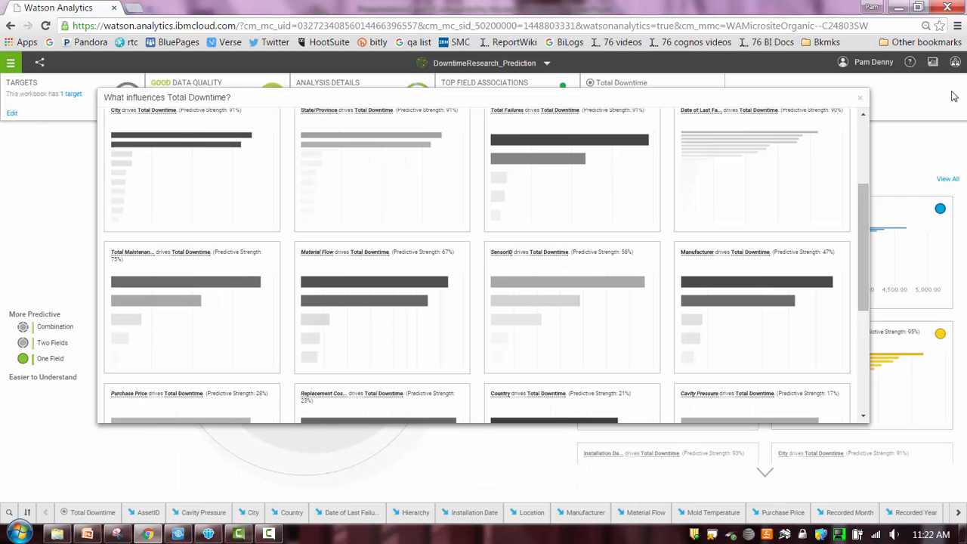
pyautogui.click(863, 98)
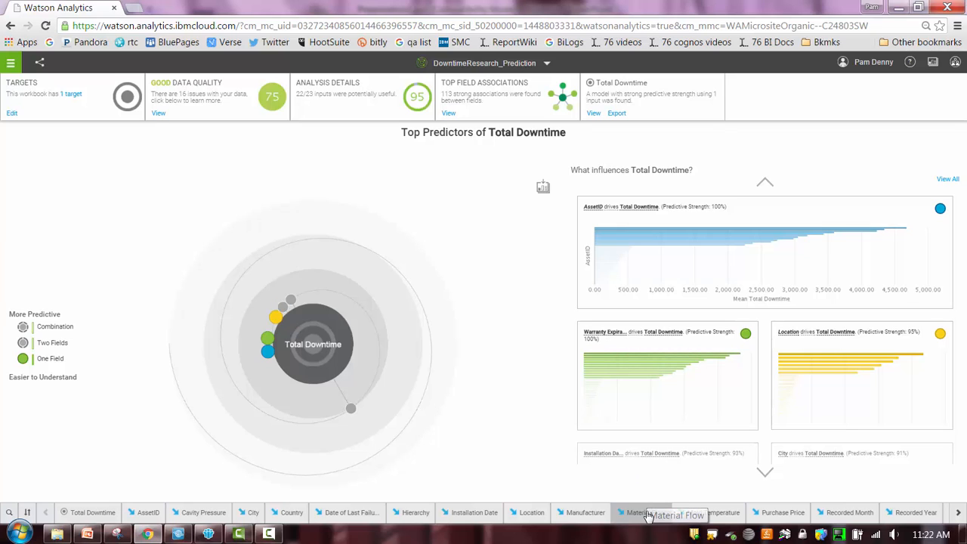
pyautogui.moveTo(647, 514); pyautogui.dragTo(357, 411)
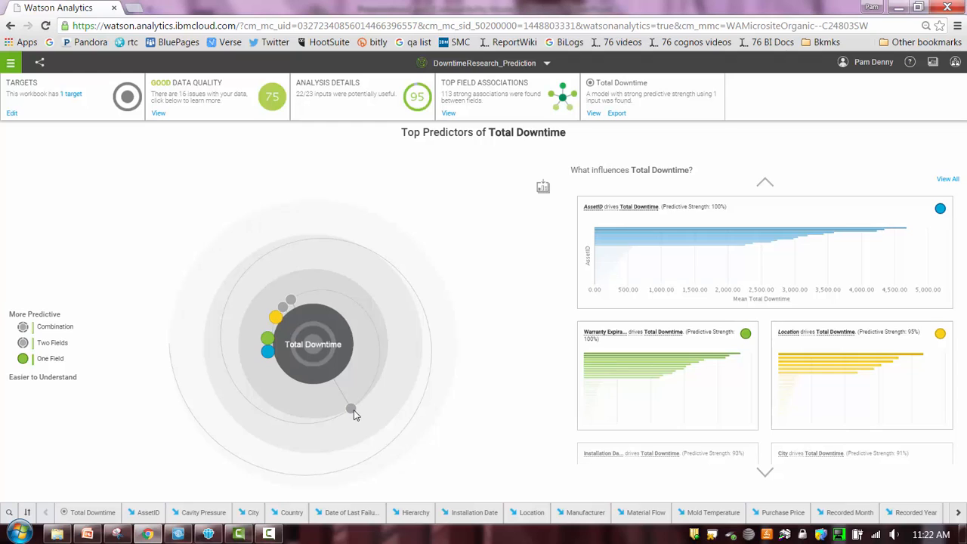
pyautogui.moveTo(353, 415)
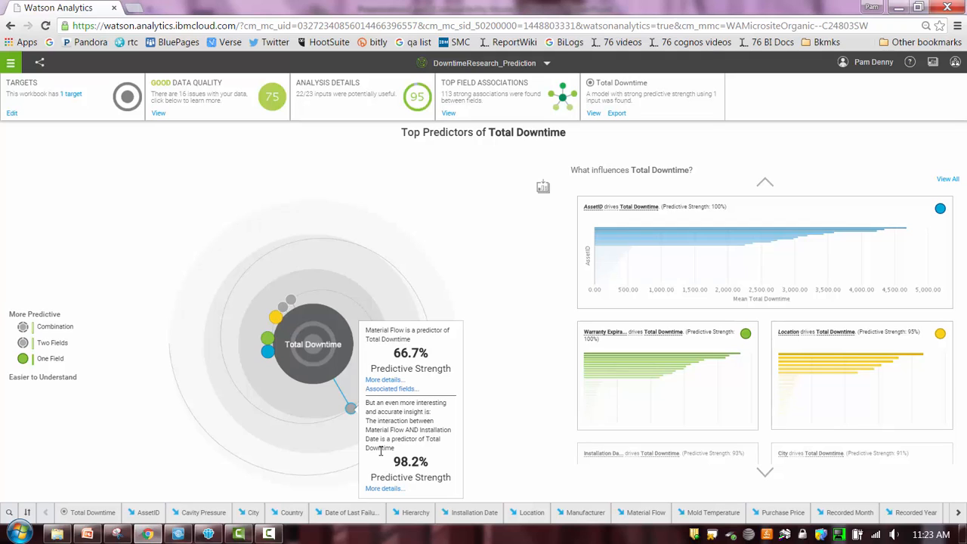
# Return to the Welcome page and open the DowntimeResearch_ View dashboard.
pyautogui.click(547, 63)
pyautogui.click(386, 96)
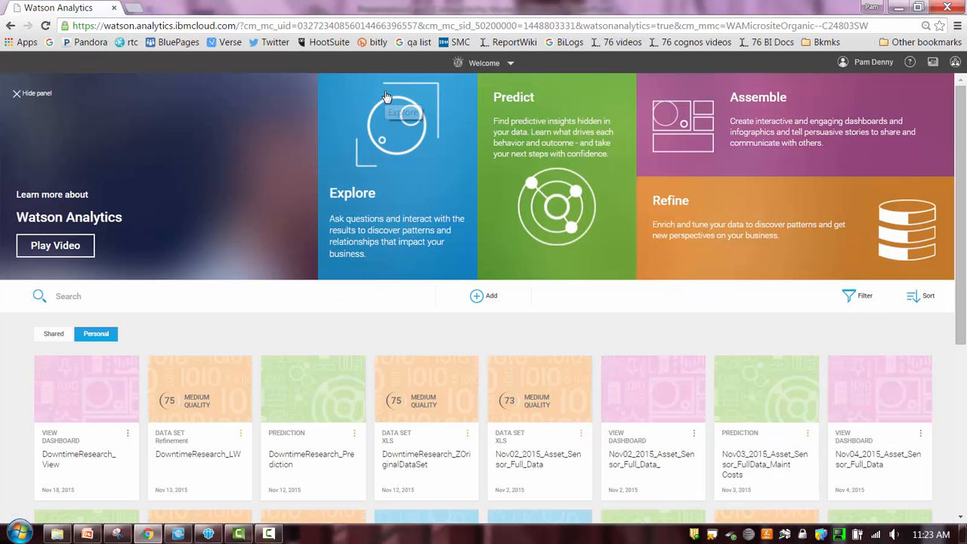
pyautogui.click(96, 402)
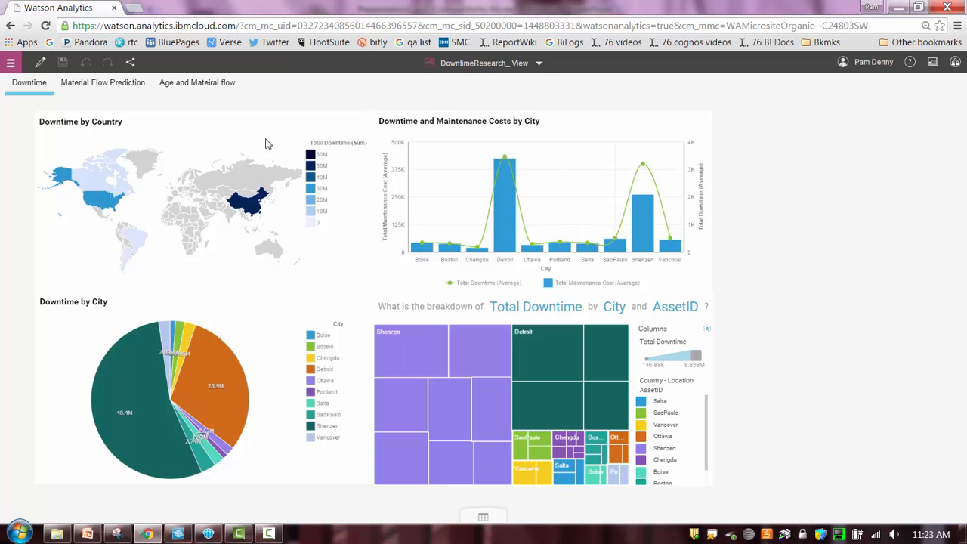
# View the dashboard's Material Flow Prediction page and go back to its Downtime page.
pyautogui.click(133, 88)
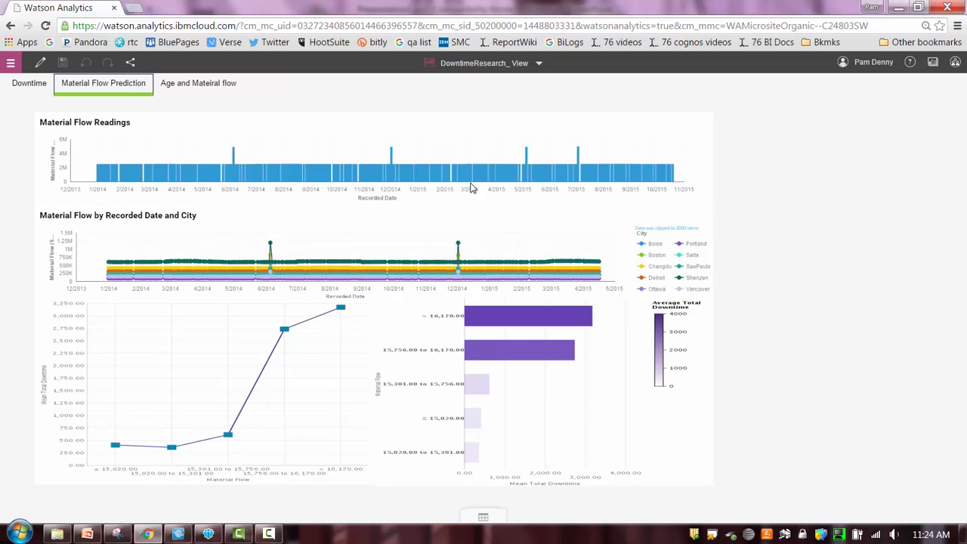
pyautogui.click(33, 87)
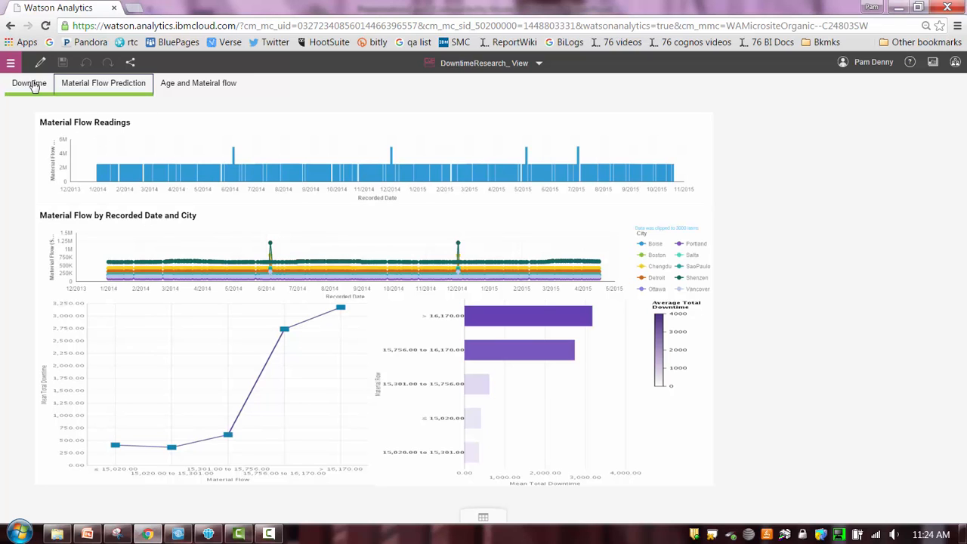